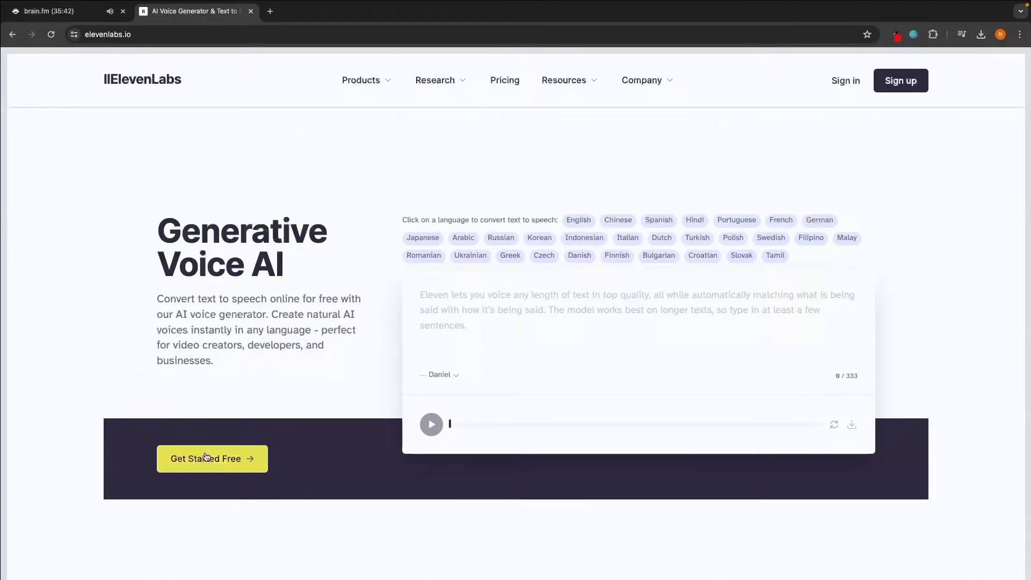
# - Start a free ElevenLabs account sign-up from the homepage's Get Started Free button
pyautogui.click(207, 465)
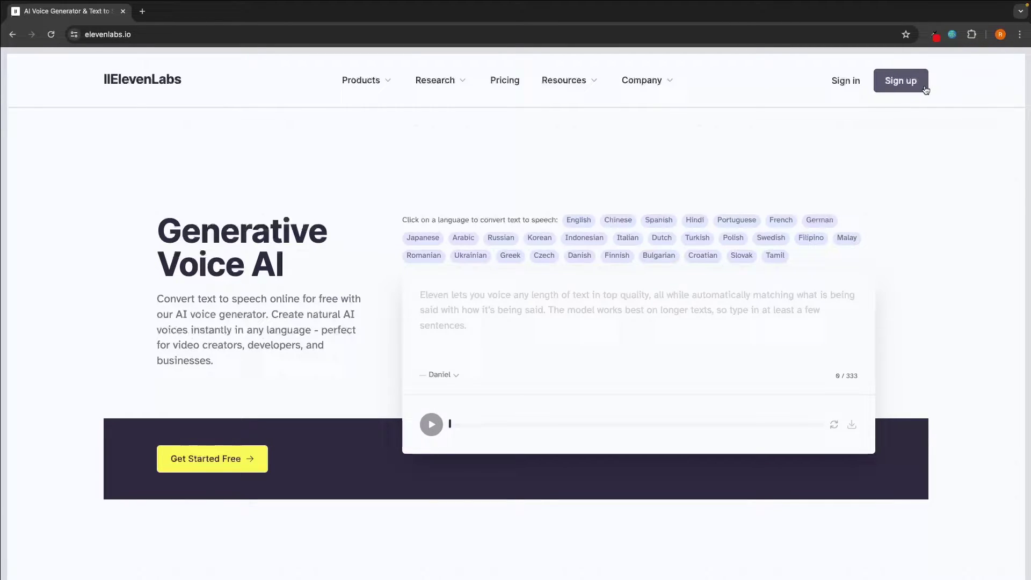
# - Sign up for the account, then go to the Dubbing tool from the left sidebar
pyautogui.click(894, 84)
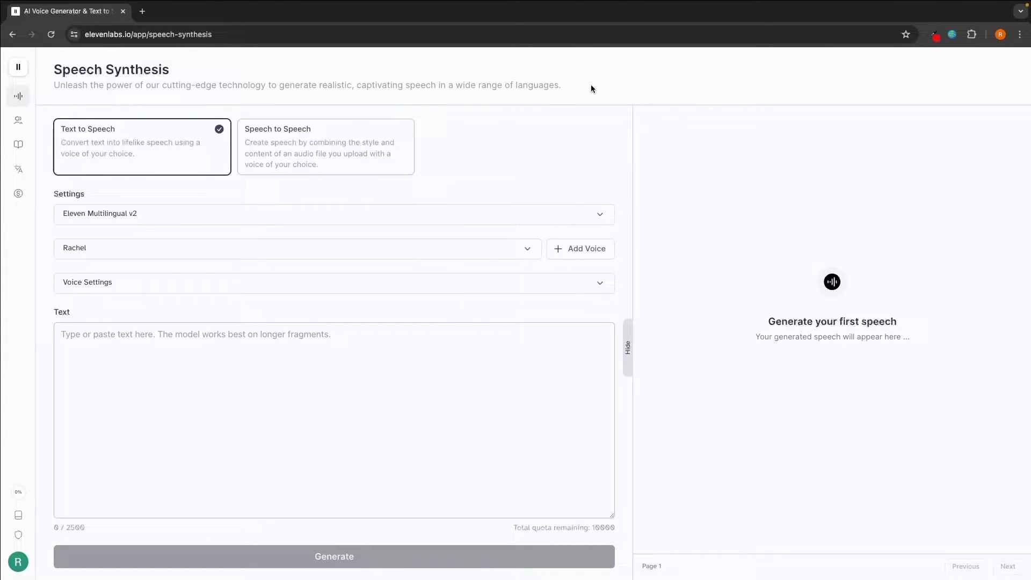
pyautogui.moveTo(46, 70); pyautogui.dragTo(172, 75)
pyautogui.click(208, 73)
pyautogui.moveTo(21, 98)
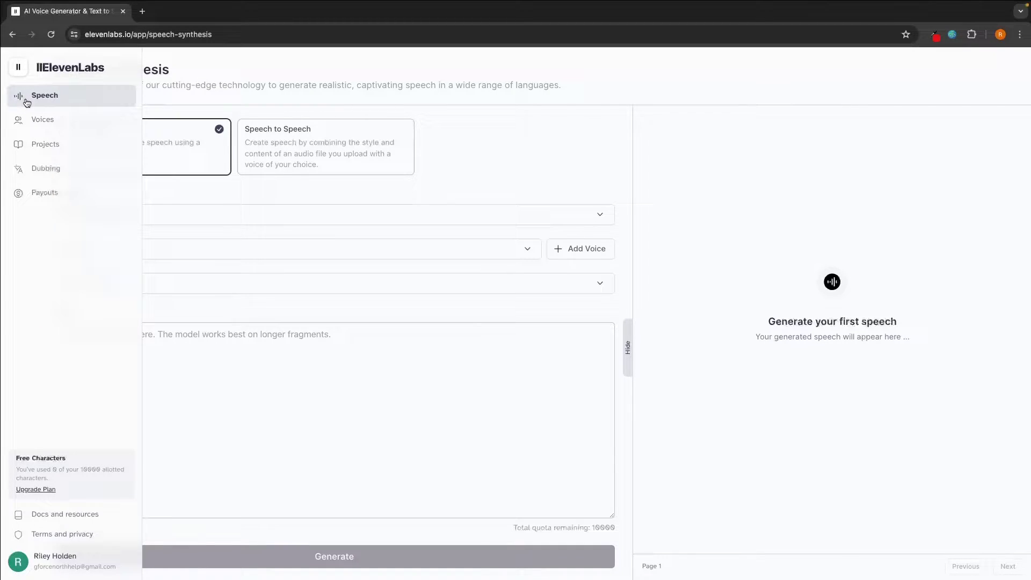
pyautogui.click(33, 171)
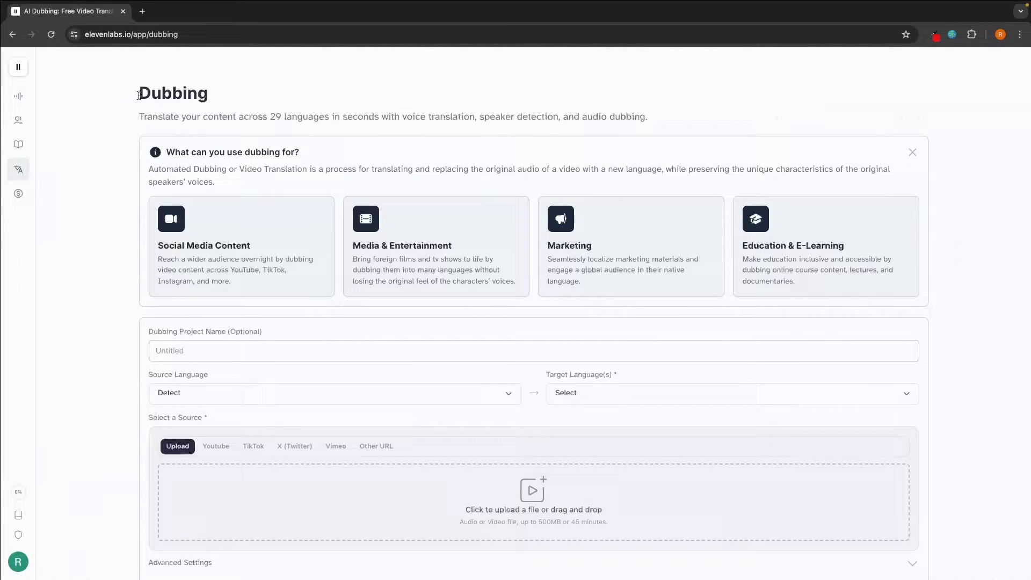
pyautogui.moveTo(139, 95); pyautogui.dragTo(215, 98)
pyautogui.click(227, 100)
pyautogui.moveTo(139, 114); pyautogui.dragTo(328, 121)
pyautogui.scroll(-2, 370, 159)
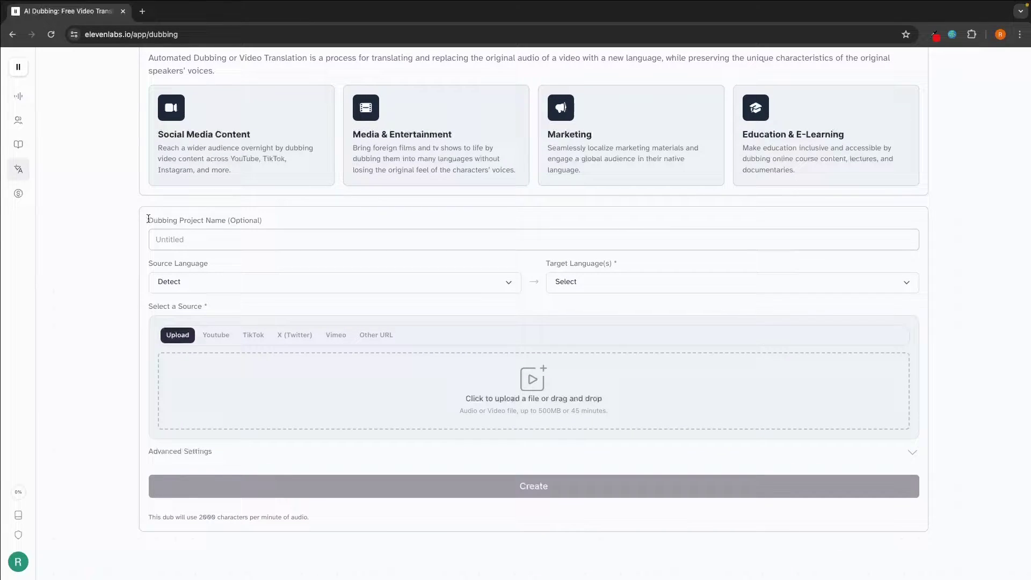
pyautogui.moveTo(148, 218); pyautogui.dragTo(226, 220)
pyautogui.click(149, 225)
# - Upload ai website.mp4 (431.7 MB, 6:40) as the source video for dubbing
pyautogui.click(548, 402)
pyautogui.click(544, 314)
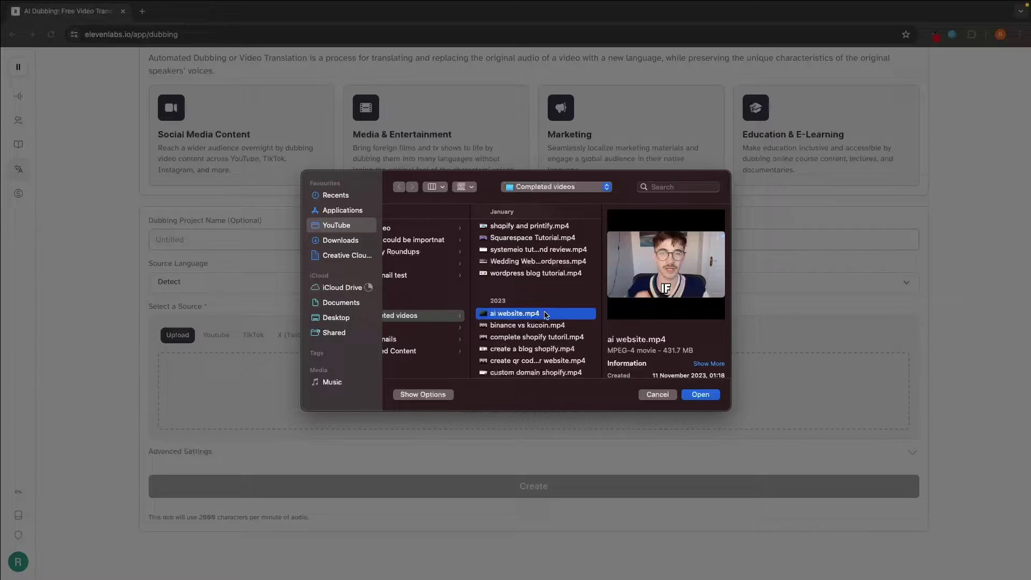
pyautogui.doubleClick(544, 313)
pyautogui.scroll(-4, 540, 311)
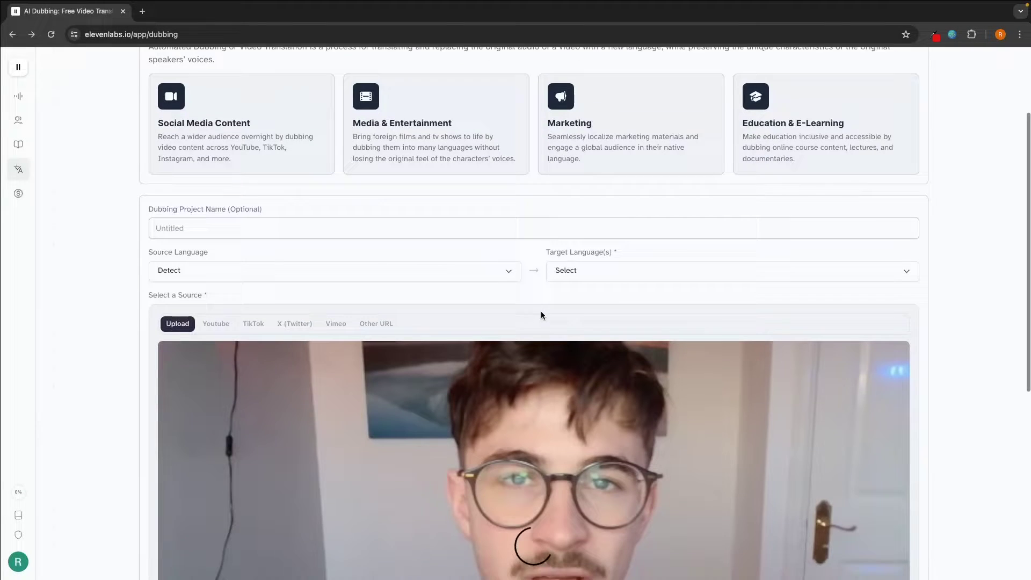
pyautogui.scroll(-2, 541, 314)
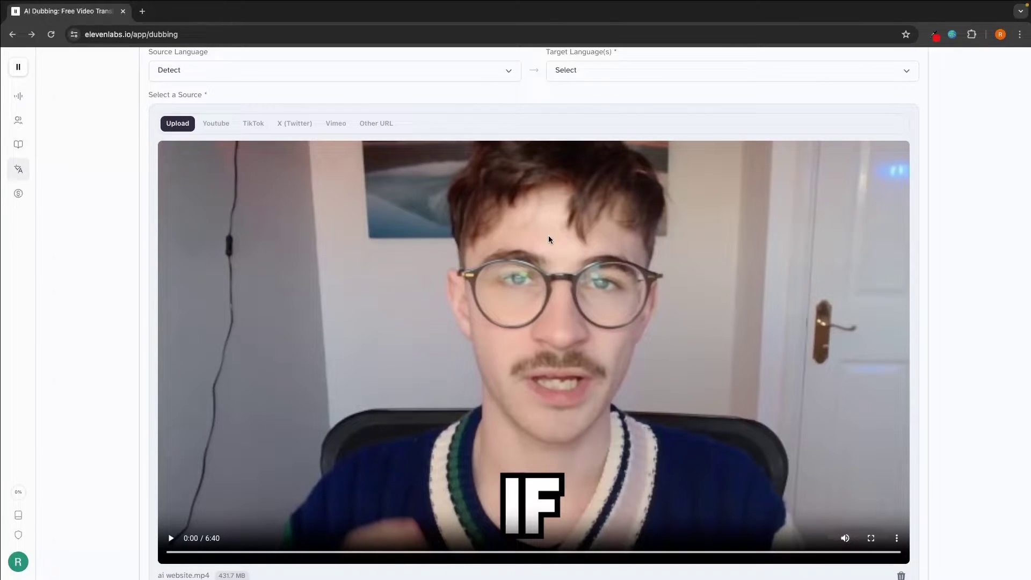
pyautogui.scroll(-1, 521, 401)
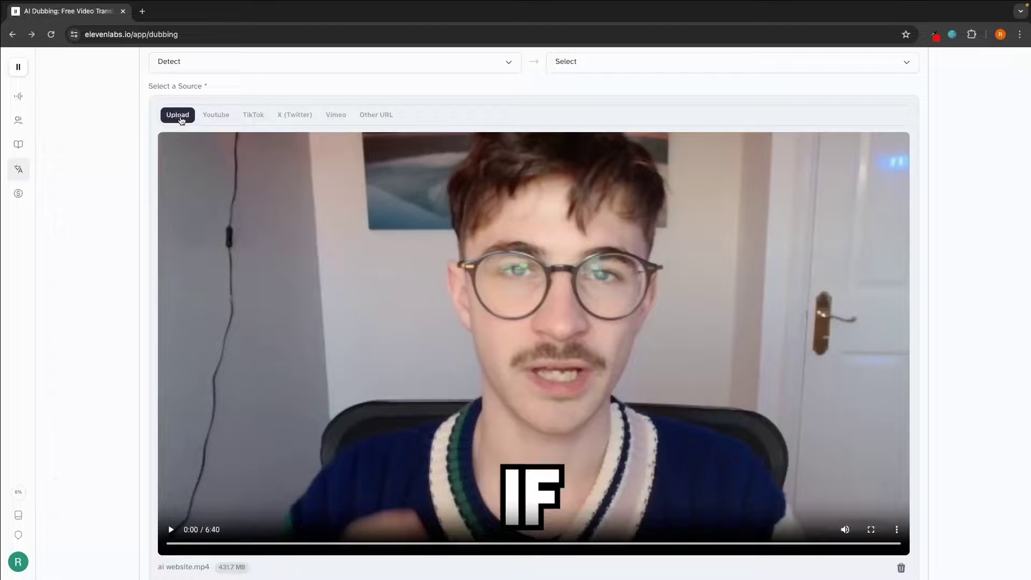
# - Swap the source for leonardo ai tutorial.mp4, which fails with 'File is larger than 500MB.'
pyautogui.click(901, 567)
pyautogui.click(549, 379)
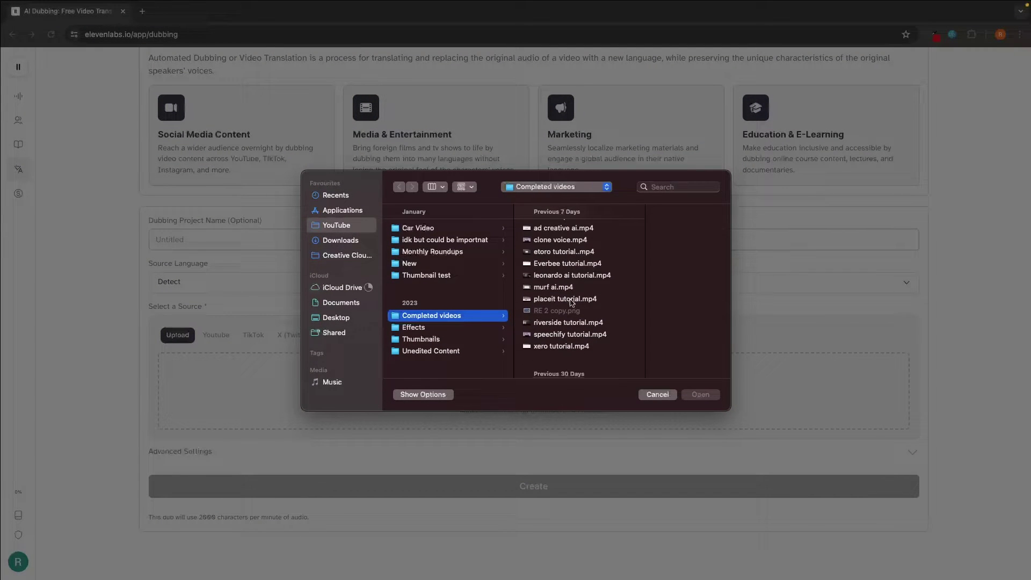
pyautogui.doubleClick(571, 299)
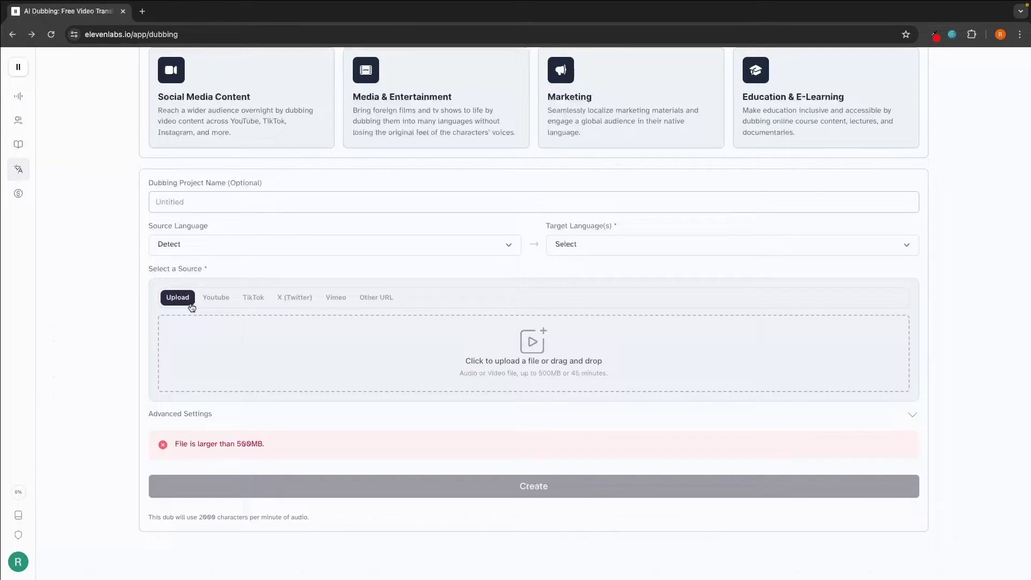
pyautogui.moveTo(175, 440); pyautogui.dragTo(256, 443)
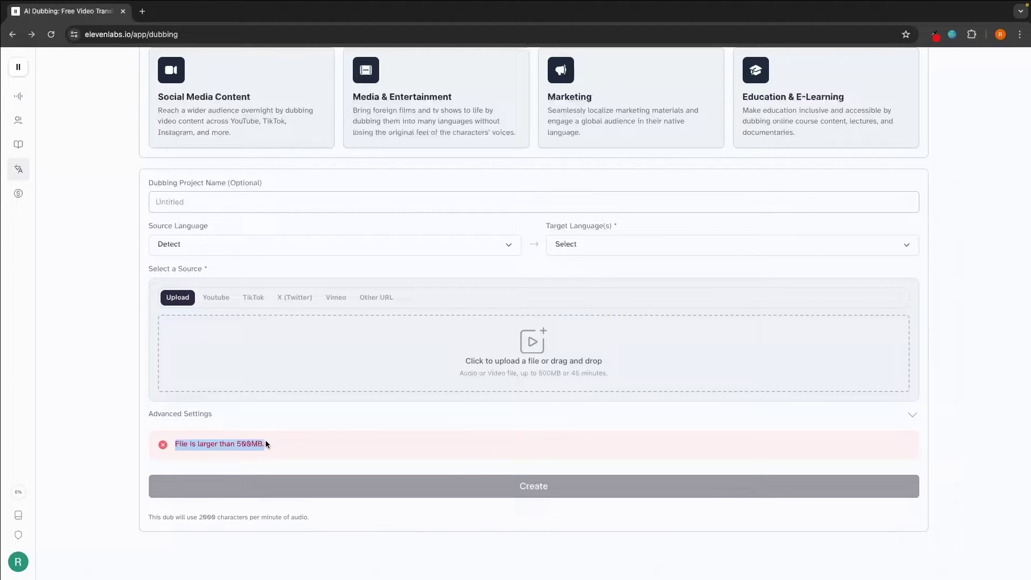
# - Compare the TikTok, X (Twitter), Vimeo and Other URL source options, settling on Youtube
pyautogui.click(213, 299)
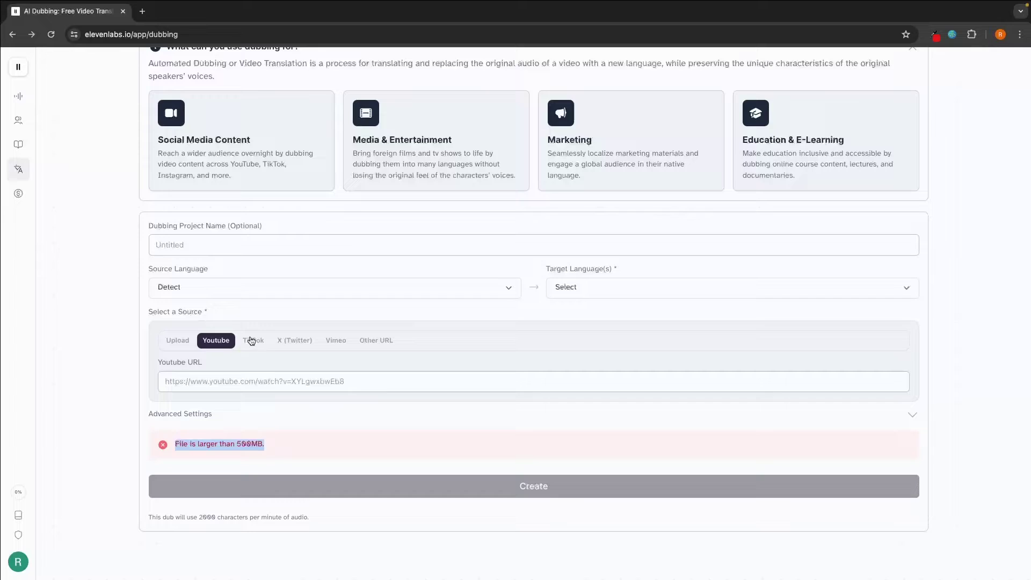
pyautogui.click(251, 340)
pyautogui.click(220, 341)
pyautogui.click(253, 342)
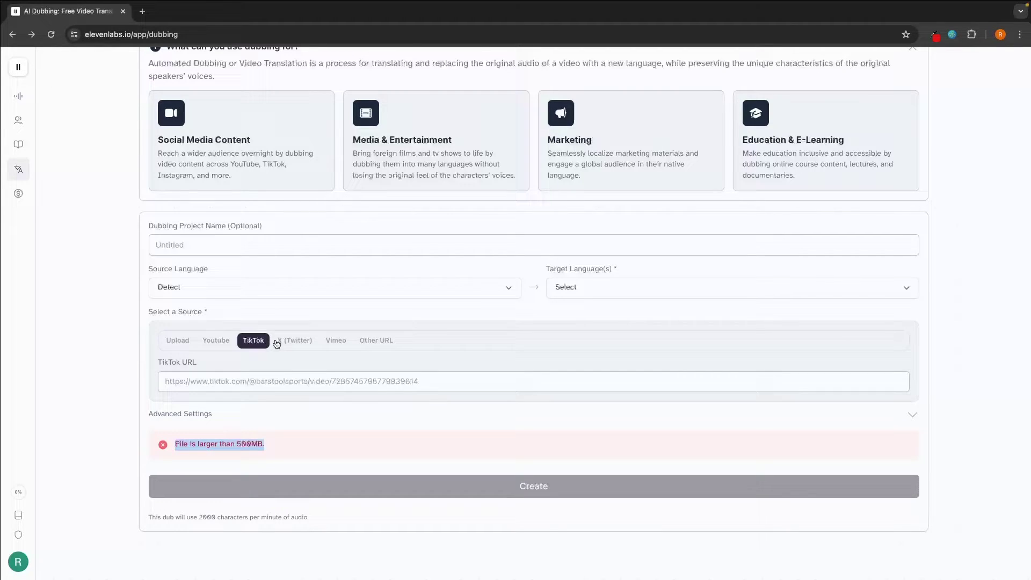
pyautogui.click(287, 342)
pyautogui.click(333, 344)
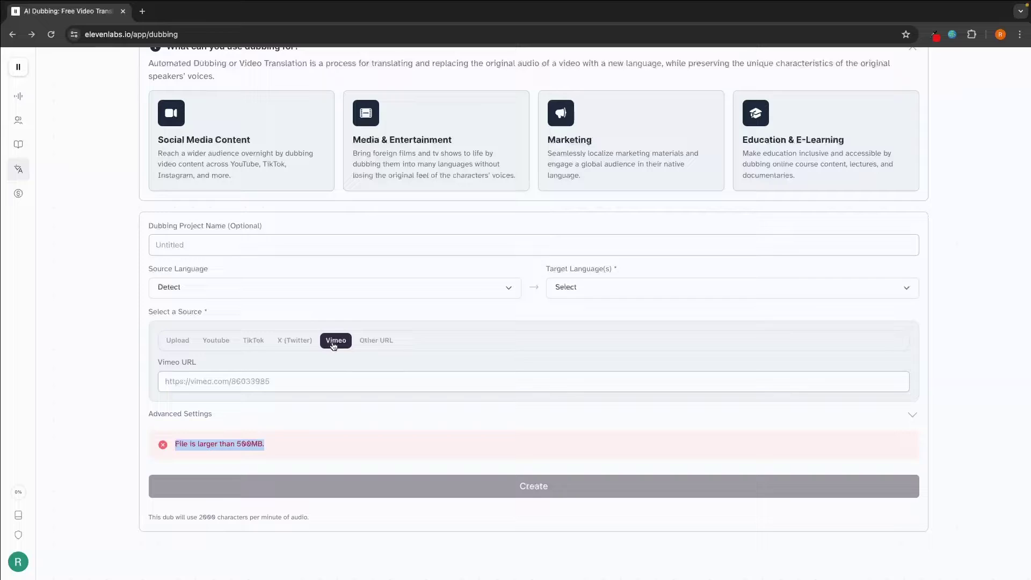
pyautogui.click(381, 347)
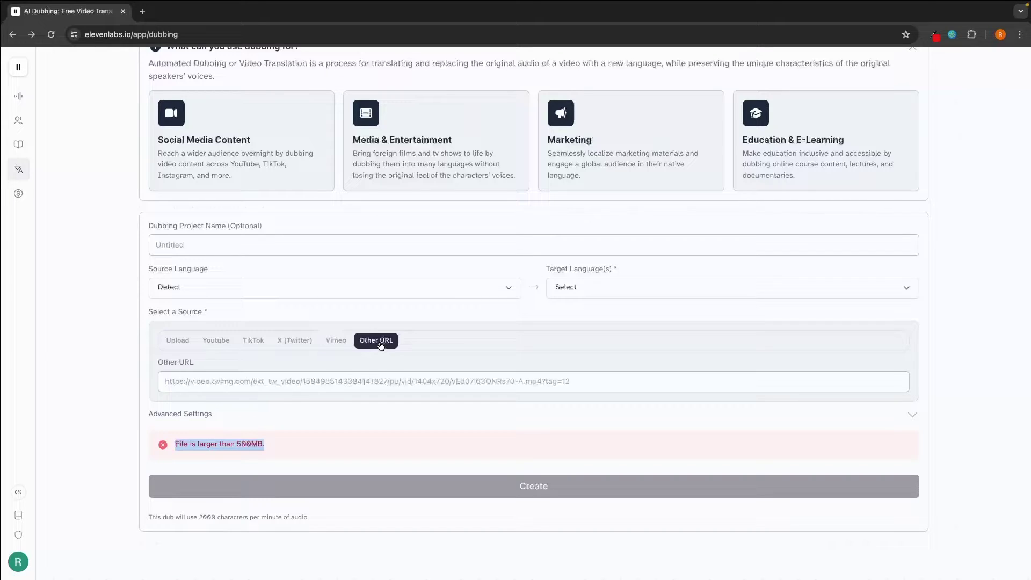
pyautogui.click(220, 342)
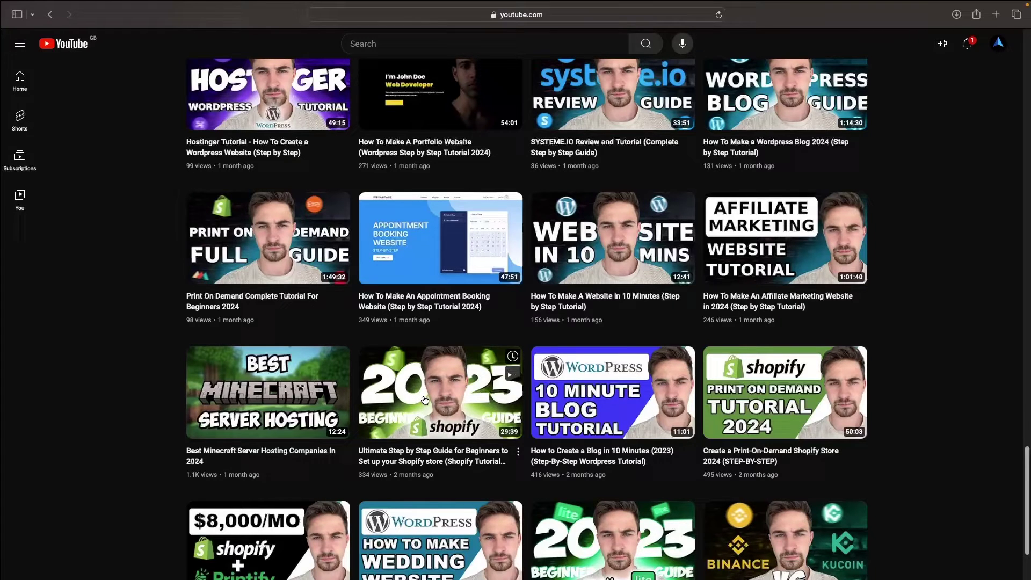
# - Open the Shopify beginners' store setup guide video and copy its URL
pyautogui.click(424, 400)
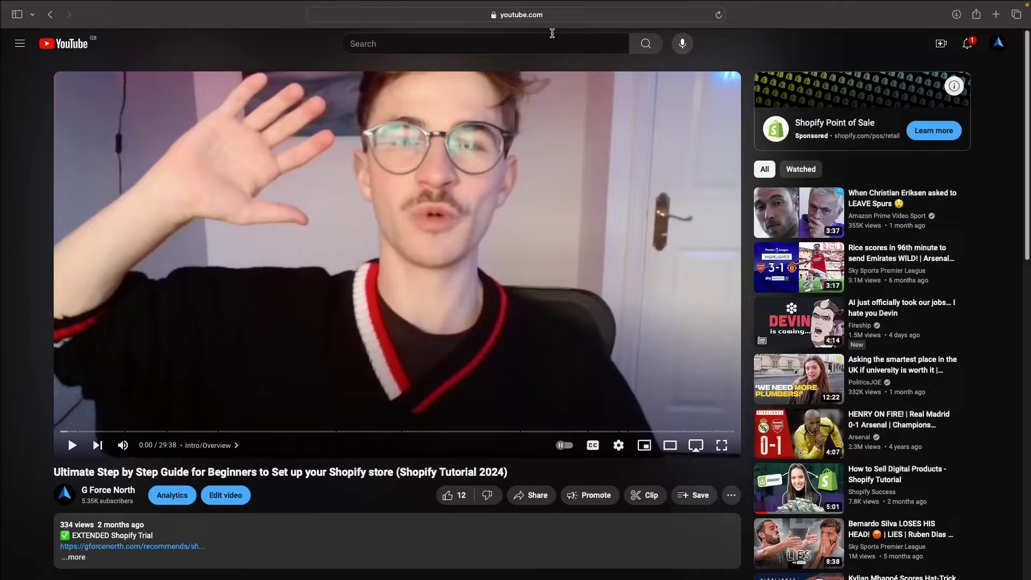
pyautogui.click(544, 16)
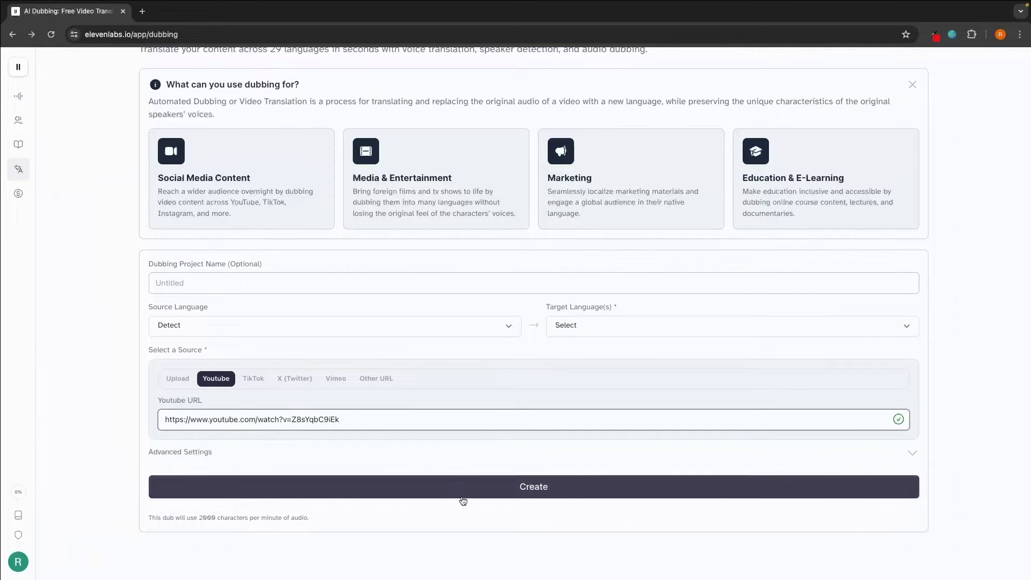
# - Expand Advanced Settings and set the extracted time range to start at 00:00
pyautogui.click(189, 453)
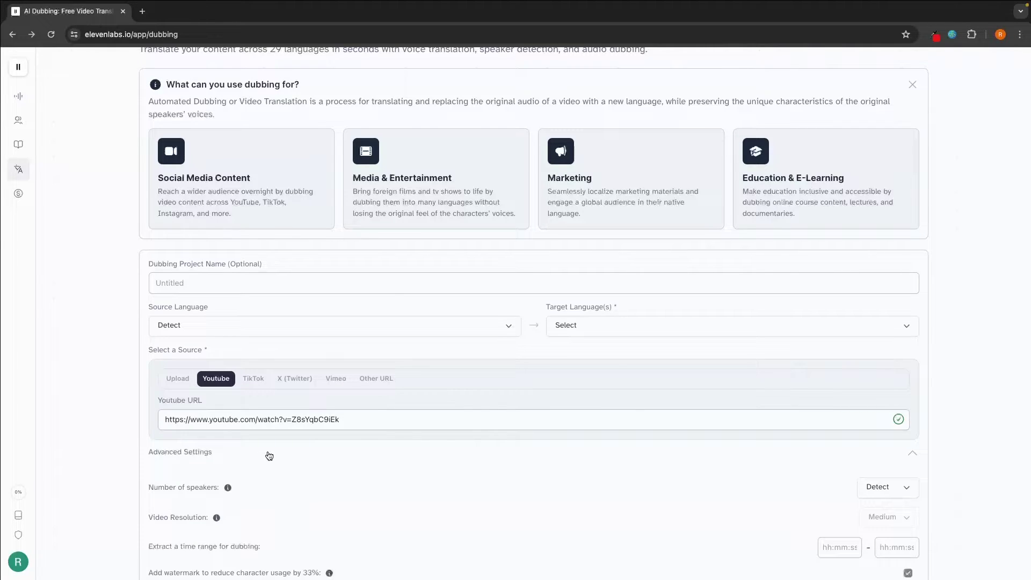
pyautogui.scroll(-2, 270, 453)
pyautogui.scroll(-1, 270, 453)
pyautogui.moveTo(148, 424); pyautogui.dragTo(251, 425)
pyautogui.click(312, 425)
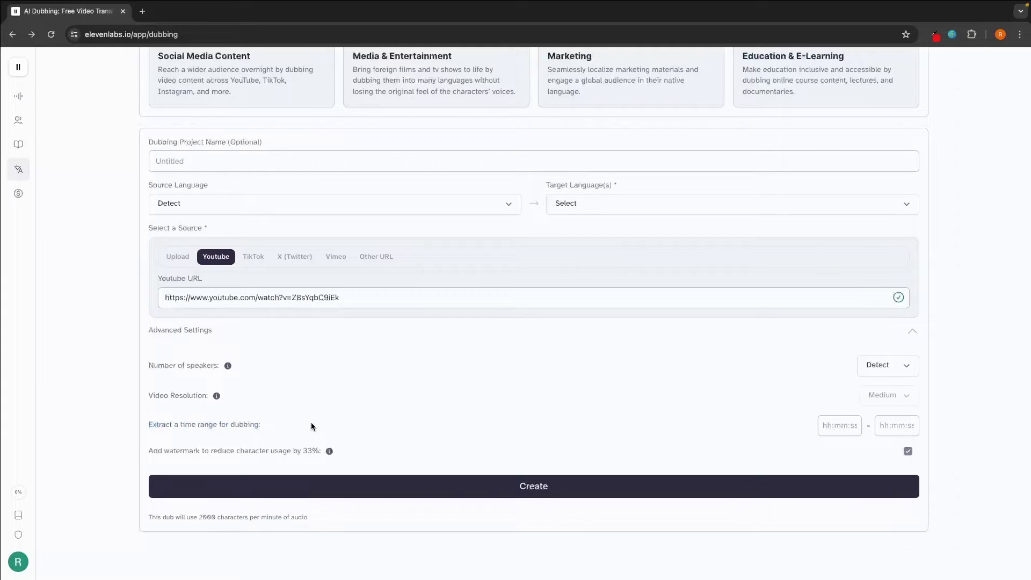
pyautogui.hotkey('ctrl', 'Left')
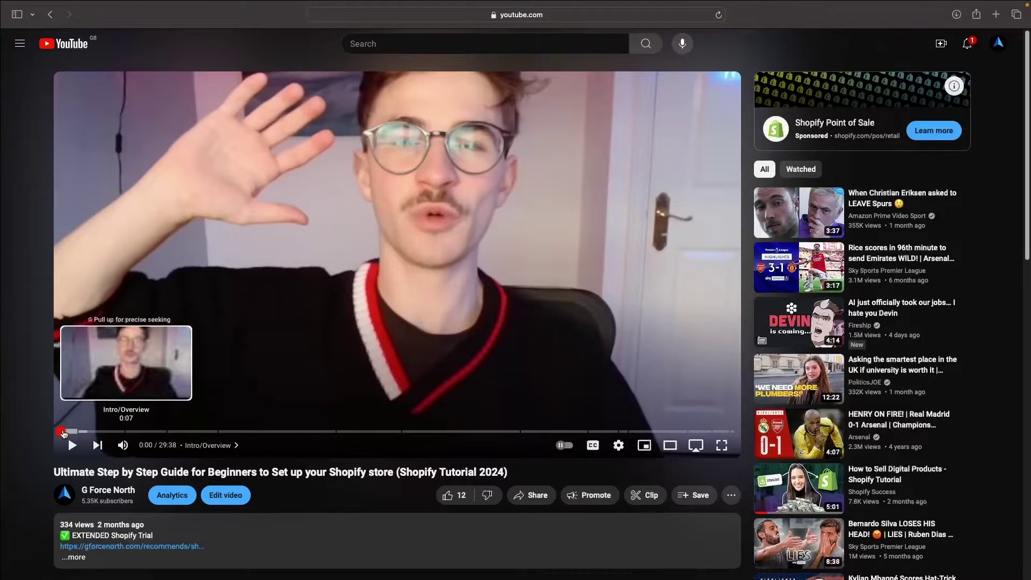
pyautogui.hotkey('ctrl', 'Right')
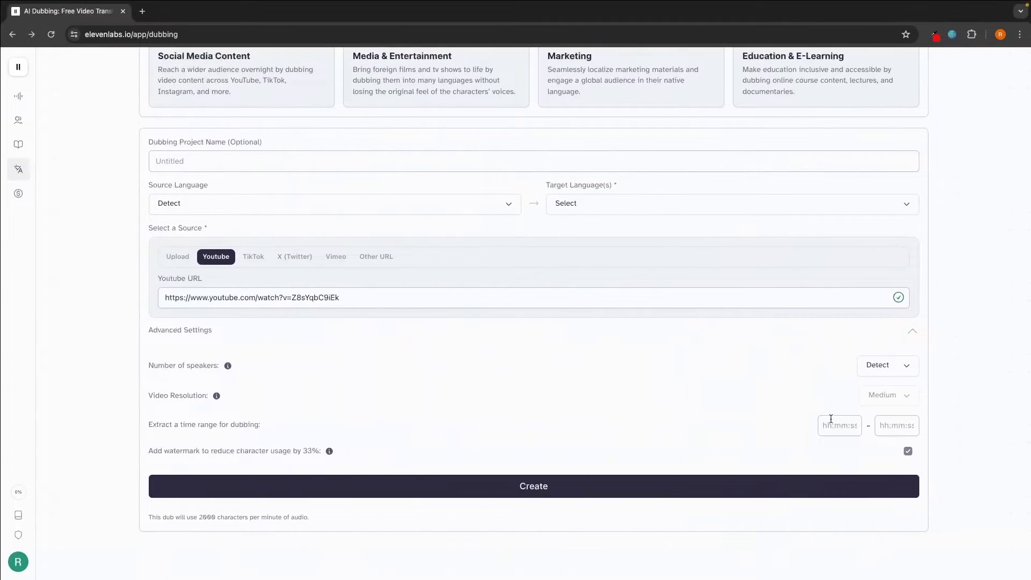
pyautogui.click(831, 421)
pyautogui.write('00:00')
pyautogui.click(898, 423)
# - Set the range end to 00:10 and name the project 'shopify tutorial in spanish'
pyautogui.write('00:10')
pyautogui.click(912, 330)
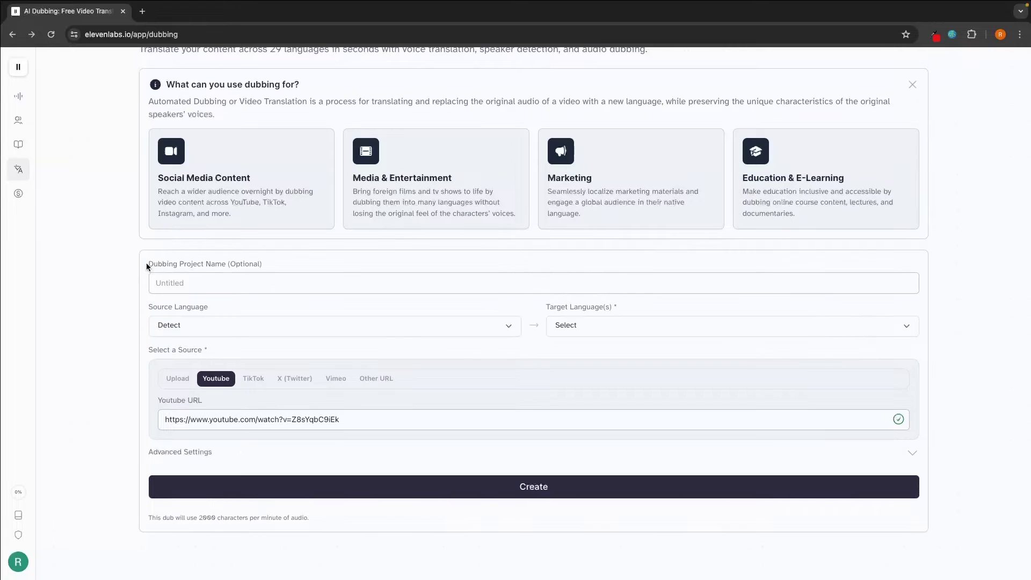
pyautogui.moveTo(146, 263); pyautogui.dragTo(224, 264)
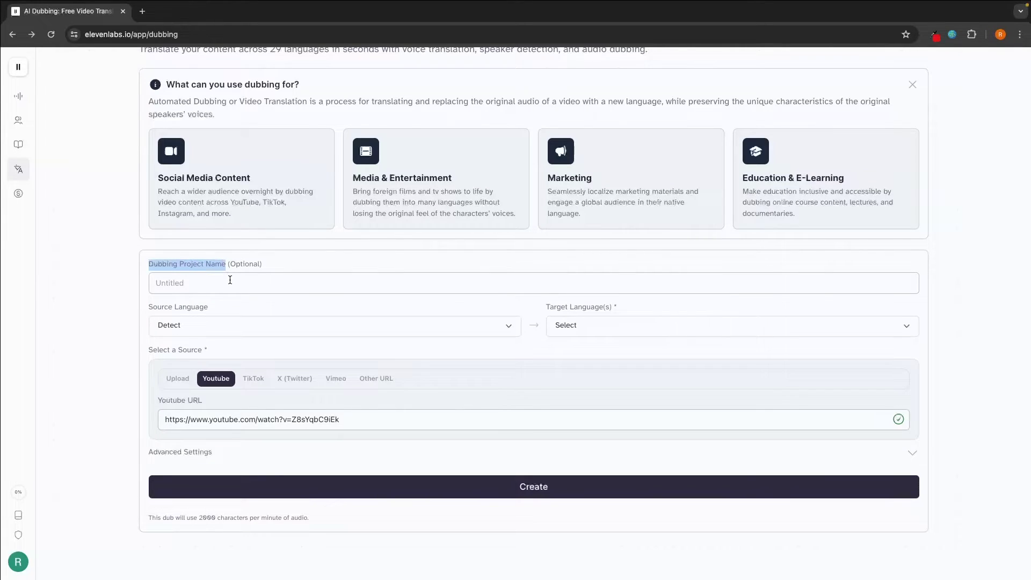
pyautogui.click(231, 281)
pyautogui.write('shopify tutorial in spanish')
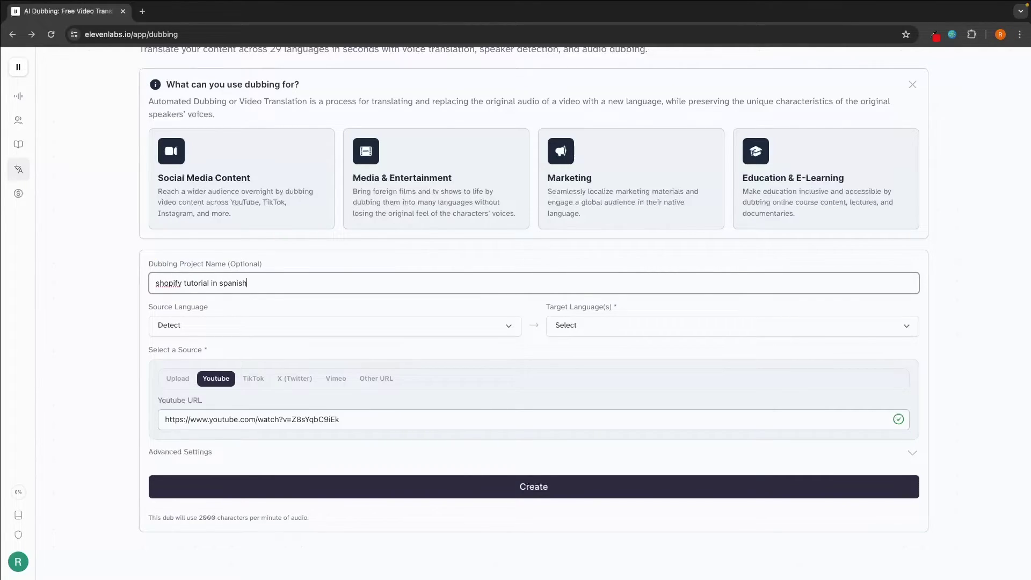
# - Choose English as the source language and Spanish as the target language
pyautogui.click(168, 328)
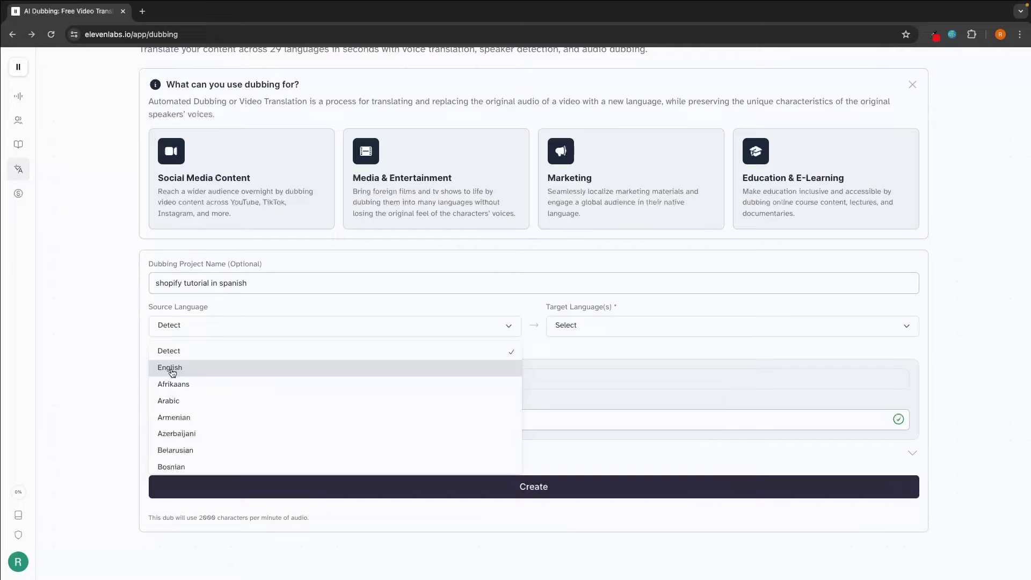
pyautogui.click(172, 369)
pyautogui.click(301, 306)
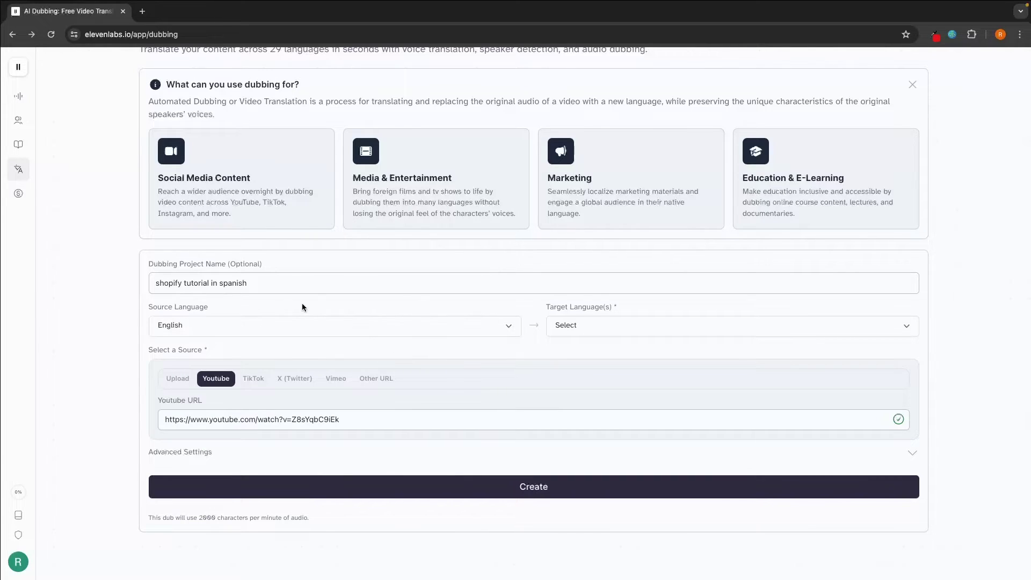
pyautogui.click(570, 322)
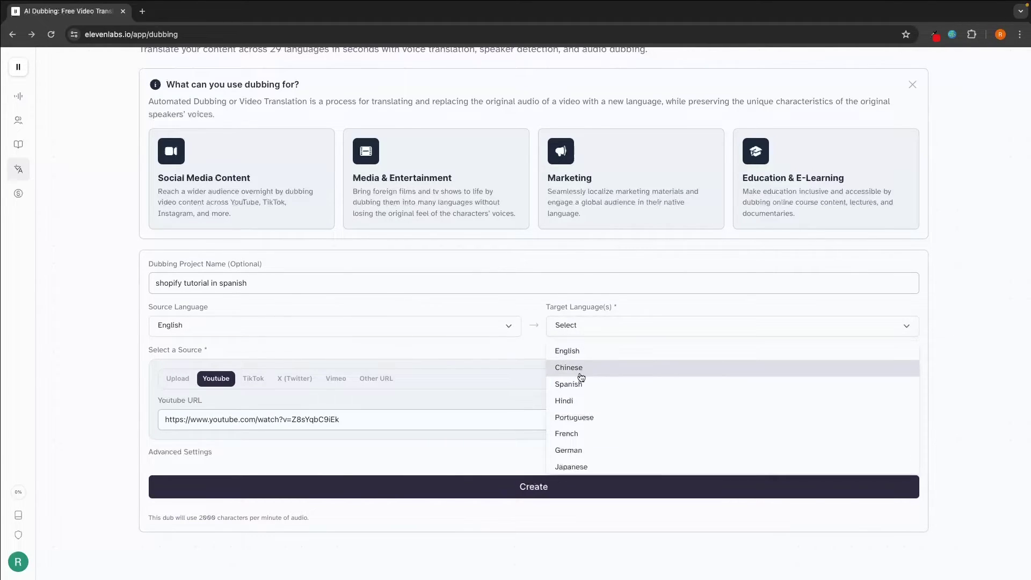
pyautogui.scroll(-1, 580, 376)
pyautogui.scroll(-10, 581, 377)
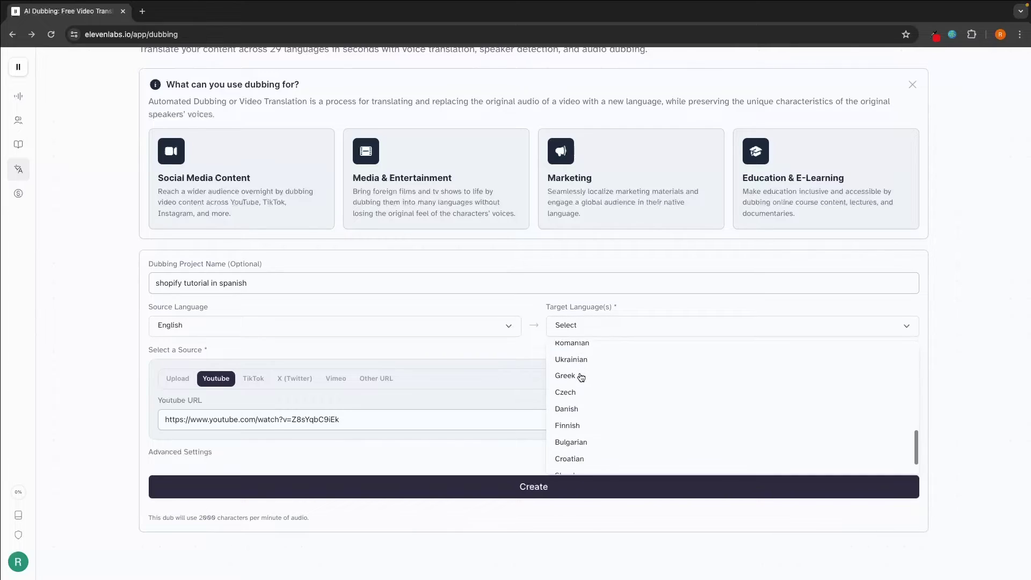
pyautogui.scroll(12, 581, 377)
pyautogui.click(571, 384)
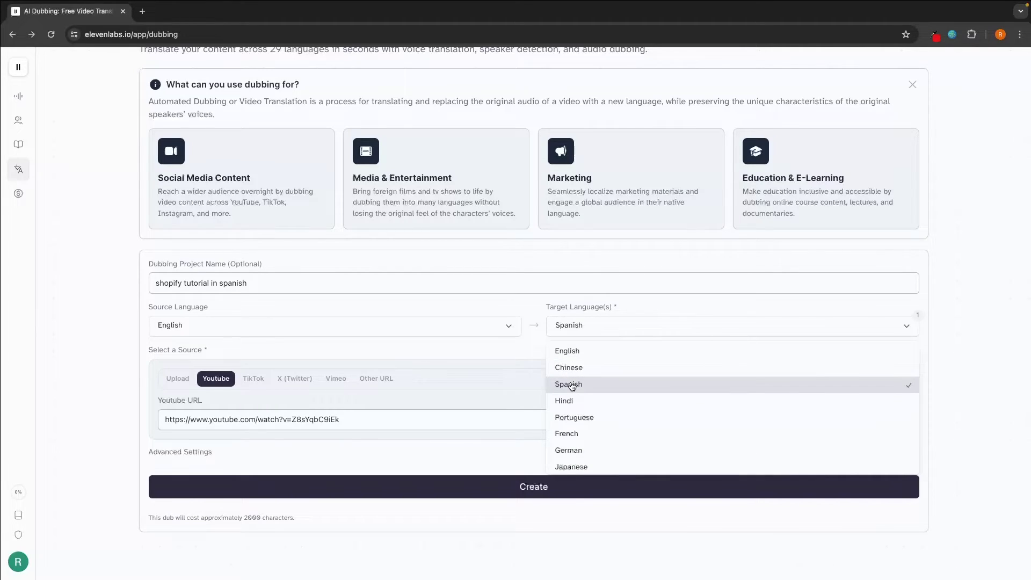
pyautogui.click(500, 346)
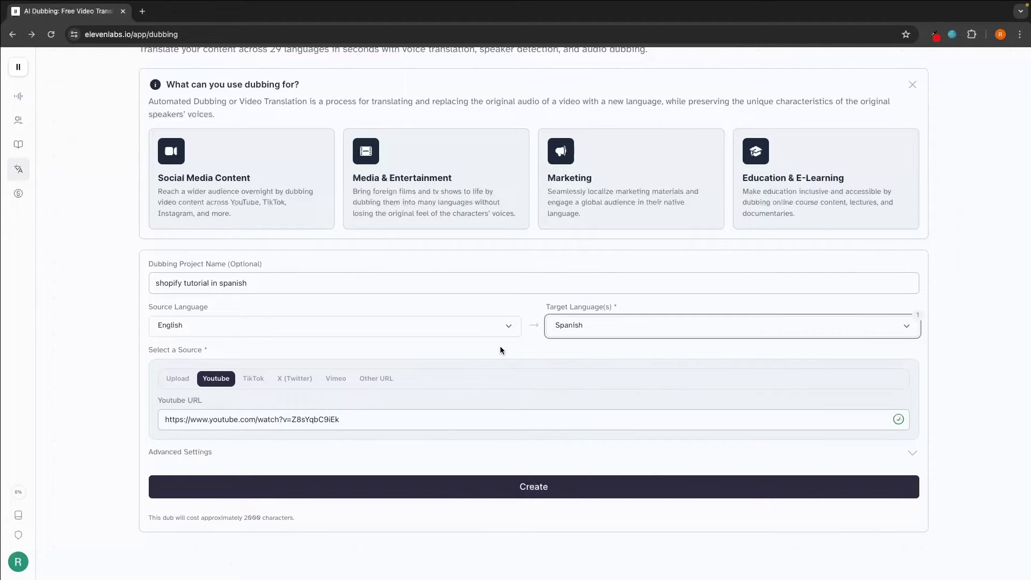
# - Create the 'shopify tutorial in spanish' dub and wait until its status reads dubbed
pyautogui.click(529, 493)
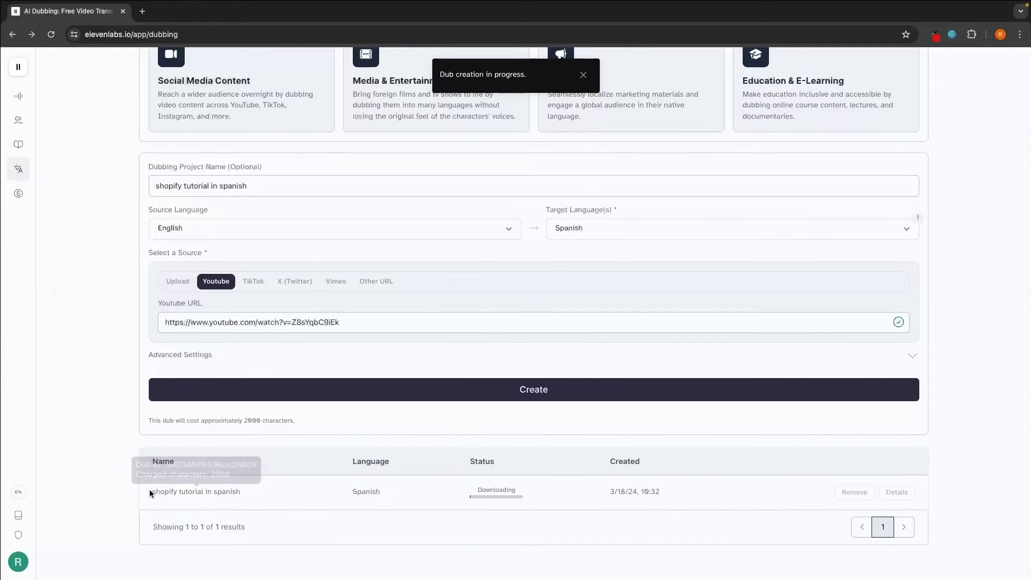
pyautogui.moveTo(151, 489); pyautogui.dragTo(241, 490)
pyautogui.click(479, 495)
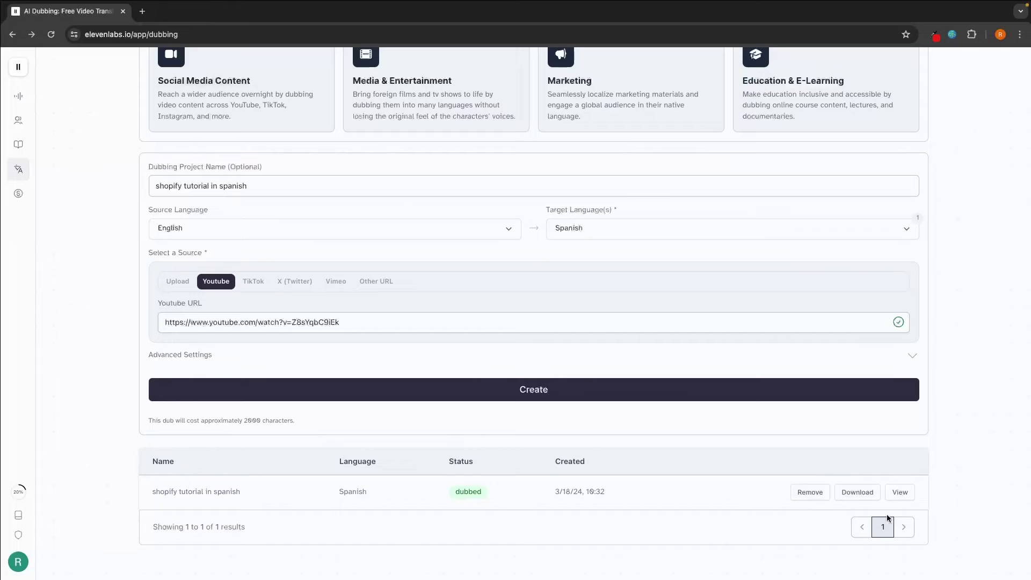
# - Preview the Spanish dub, then open the downloaded 'shopify tutorial in spanish.mp4' in QuickTime
pyautogui.click(900, 493)
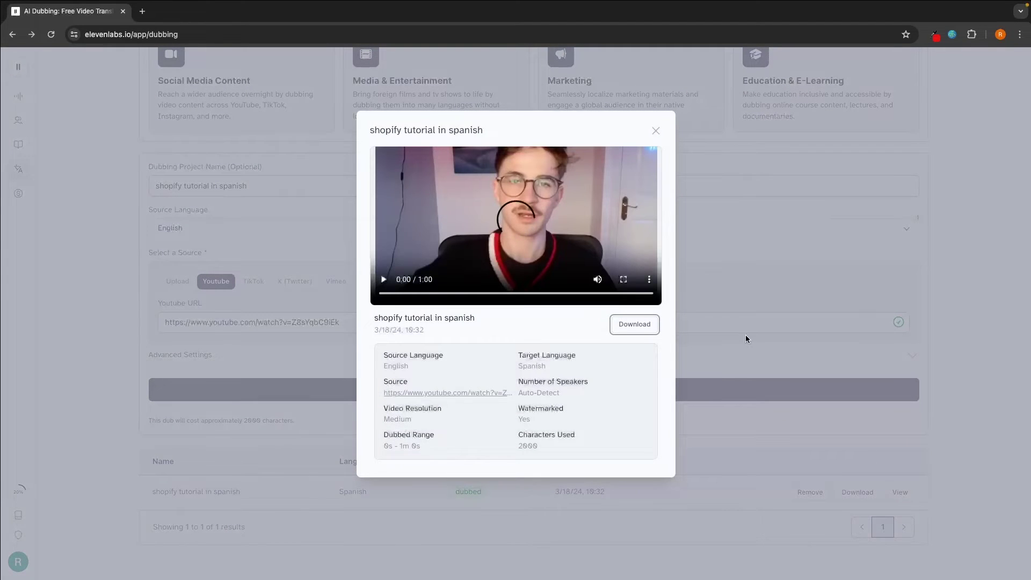
pyautogui.click(393, 275)
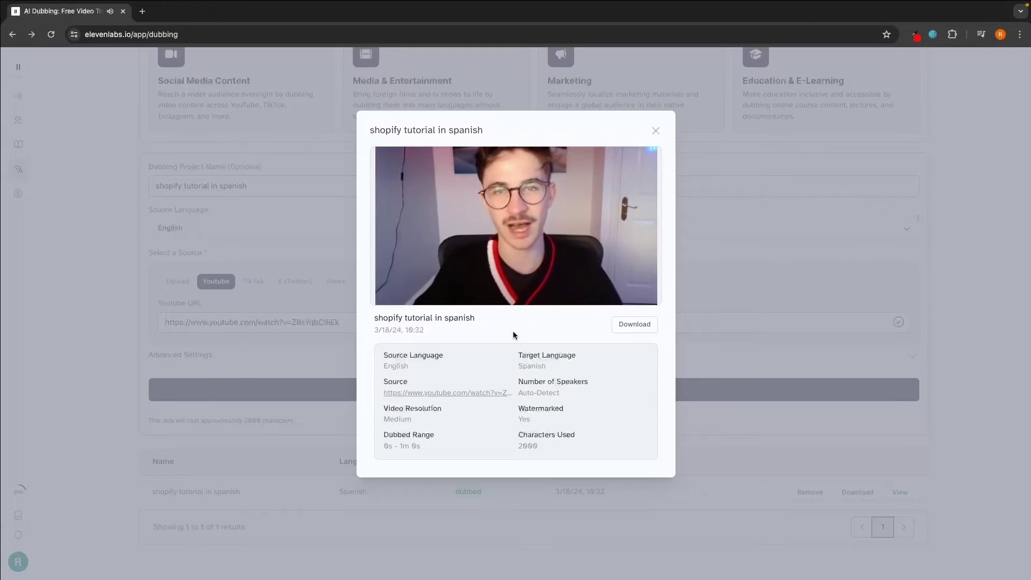
pyautogui.click(530, 253)
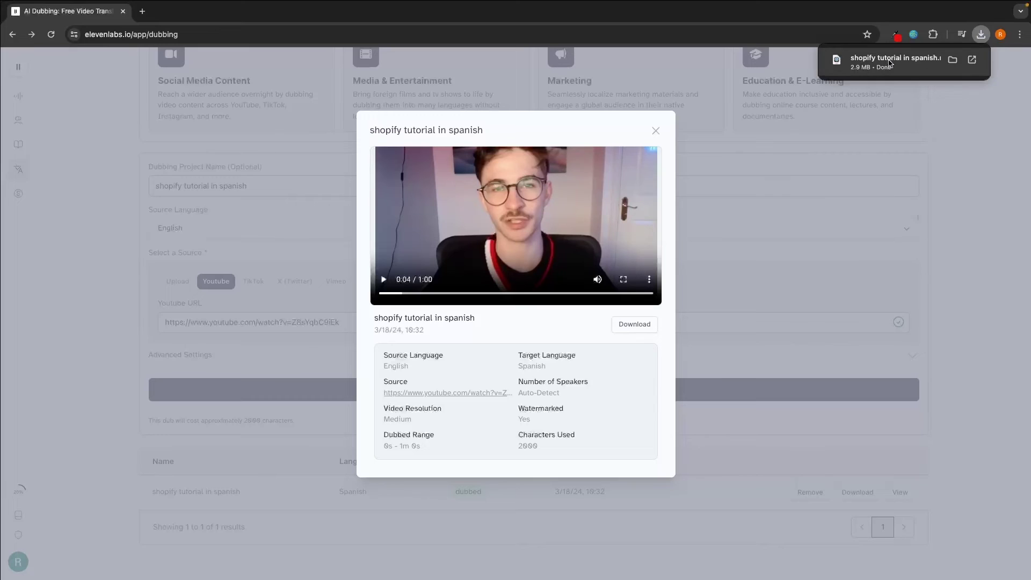
pyautogui.click(888, 60)
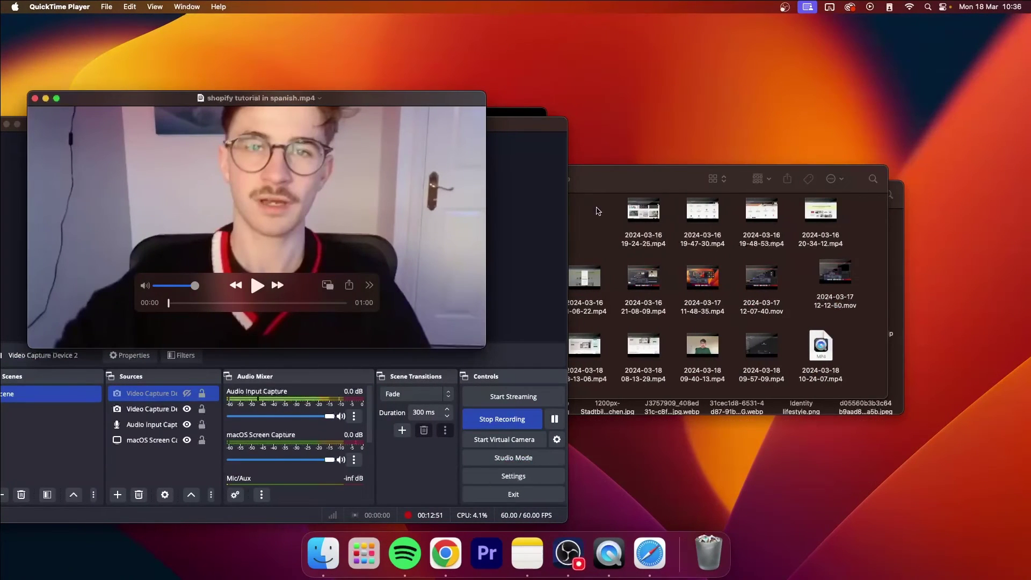
# - Play 'shopify tutorial in spanish.mp4' in QuickTime and pause it at 00:02
pyautogui.click(257, 284)
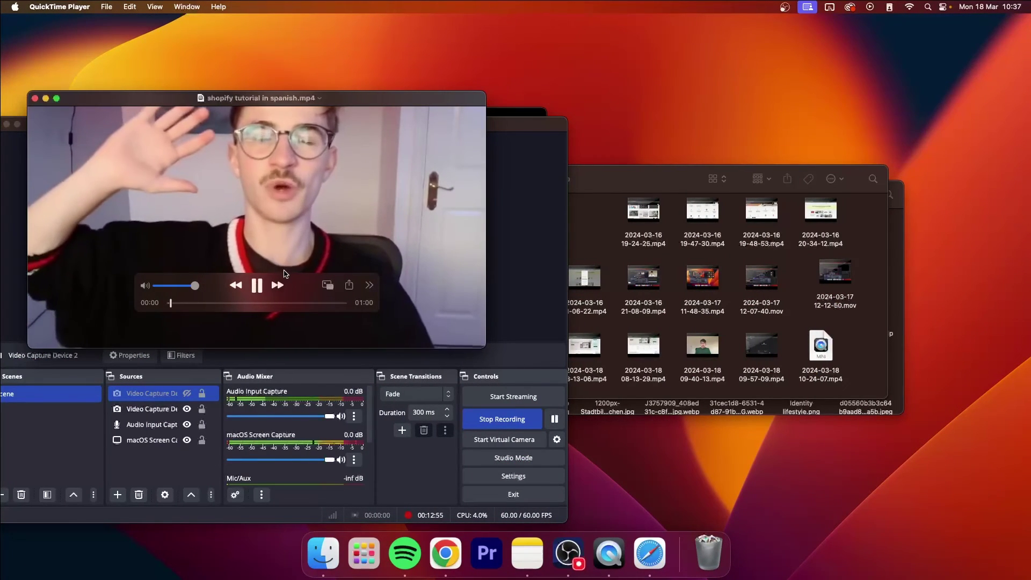
pyautogui.click(259, 284)
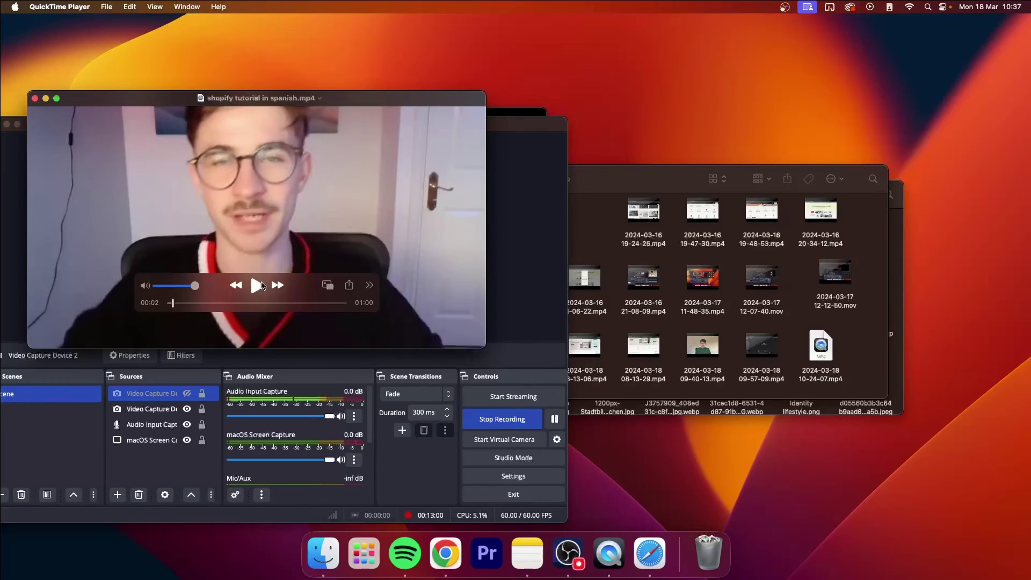